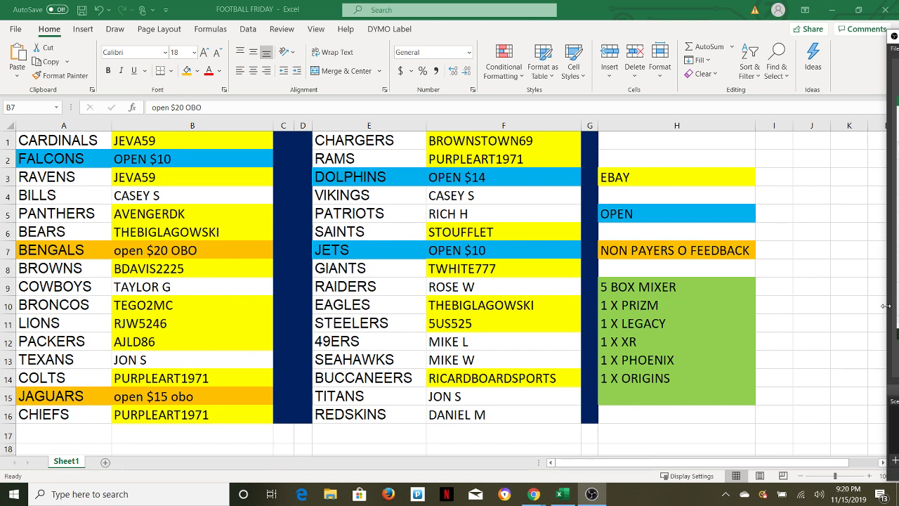
left_click(94, 253)
left_click(94, 252)
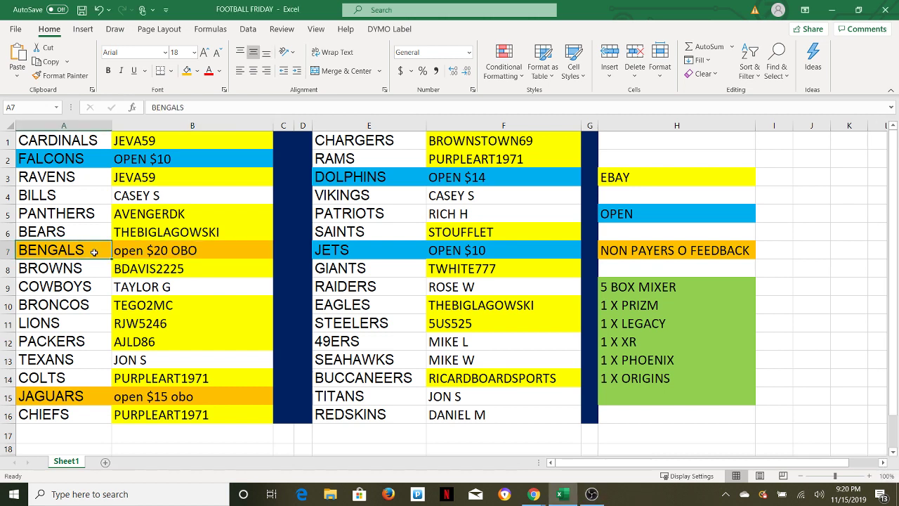
type("STEVE ")
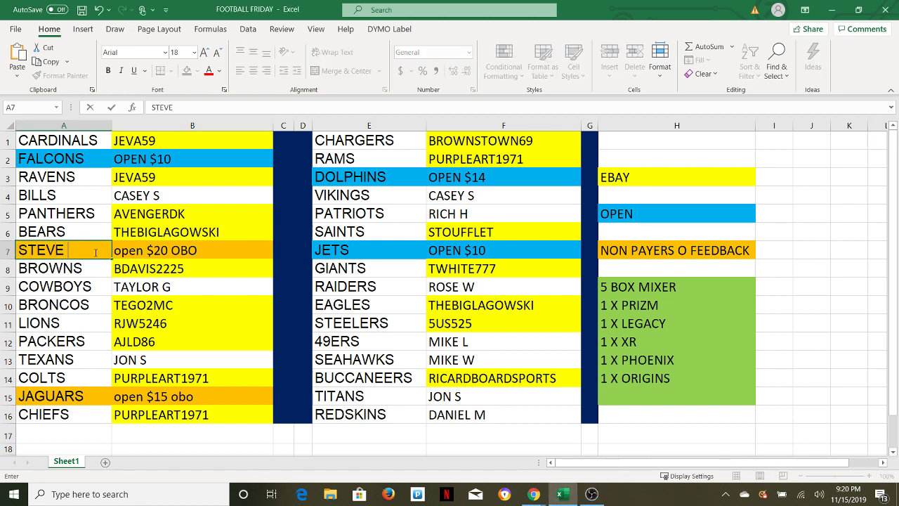
type("H")
left_click(148, 251)
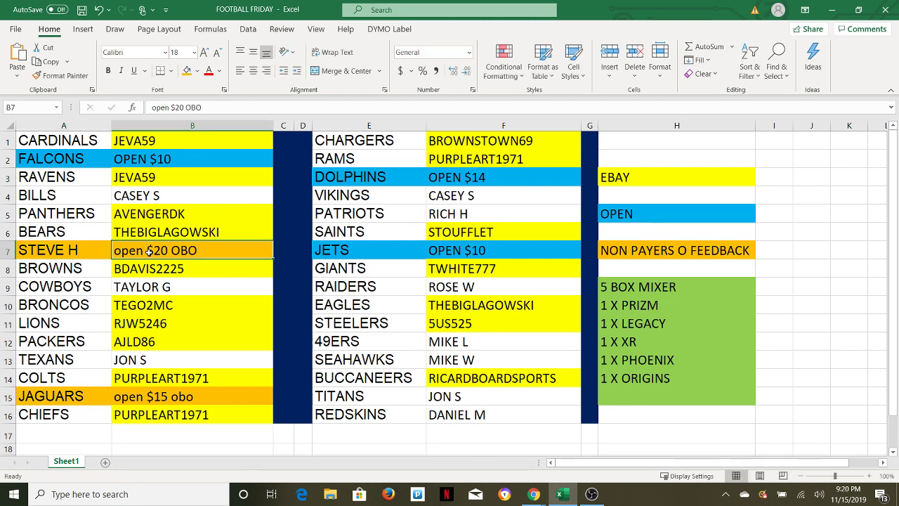
left_click(81, 250)
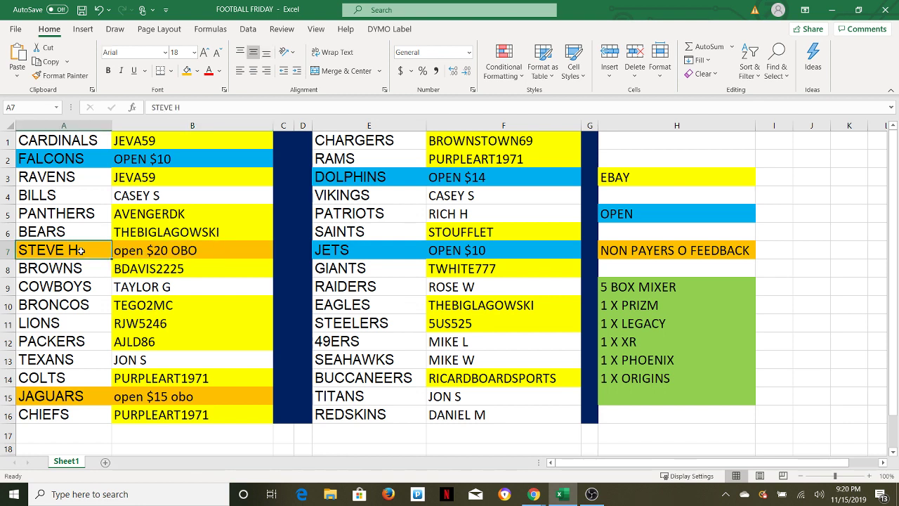
type("BENG")
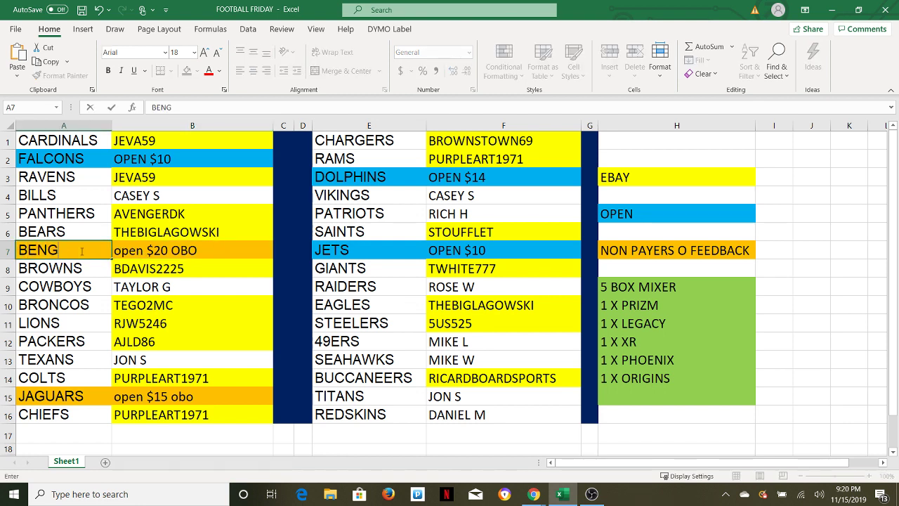
type("ALS")
Step: Enter the buyer's first name and last initial beside Bengals in B7 and beside Jaguars in B15
left_click(135, 251)
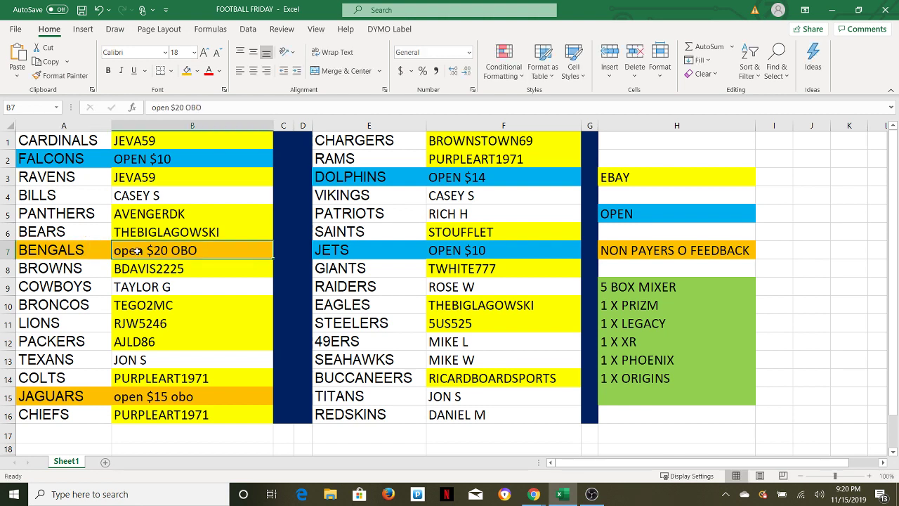
type("STEVE H")
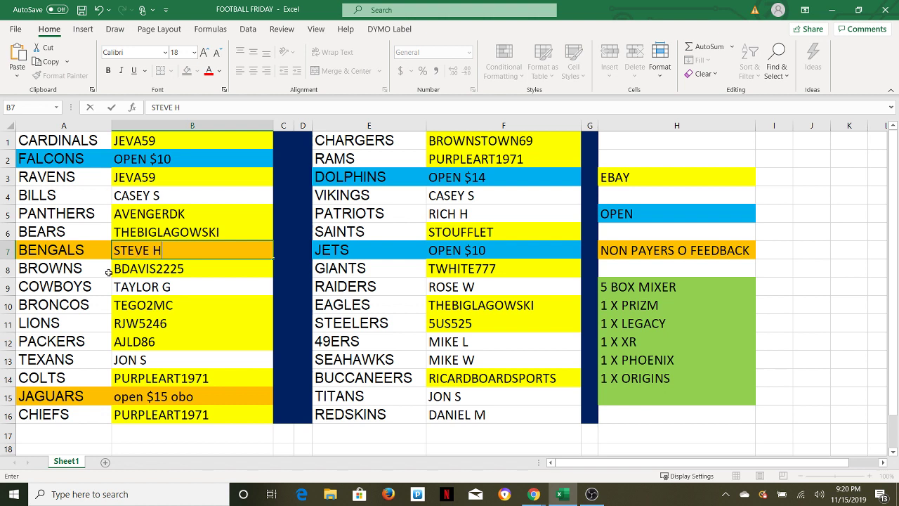
left_click(135, 397)
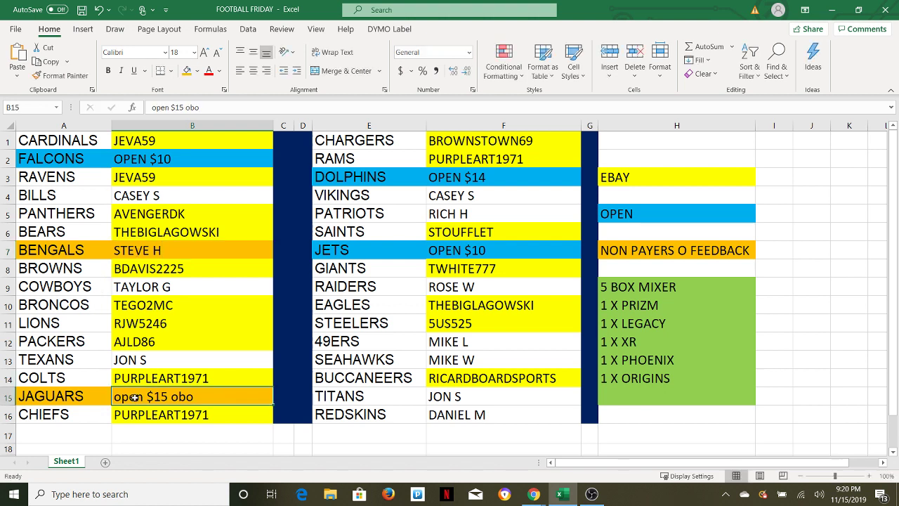
type("STEVE H")
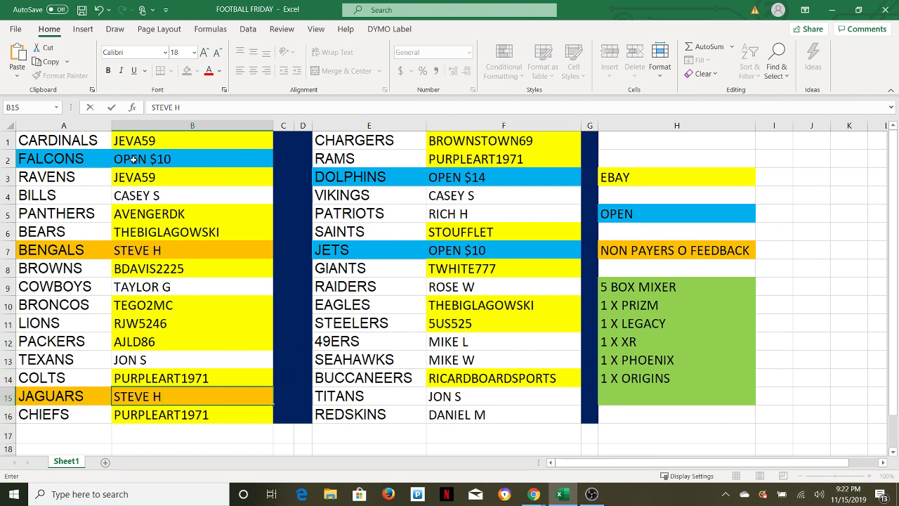
Step: Clear the non-payers legend text from H7 and remove the cell's orange fill
right_click(616, 258)
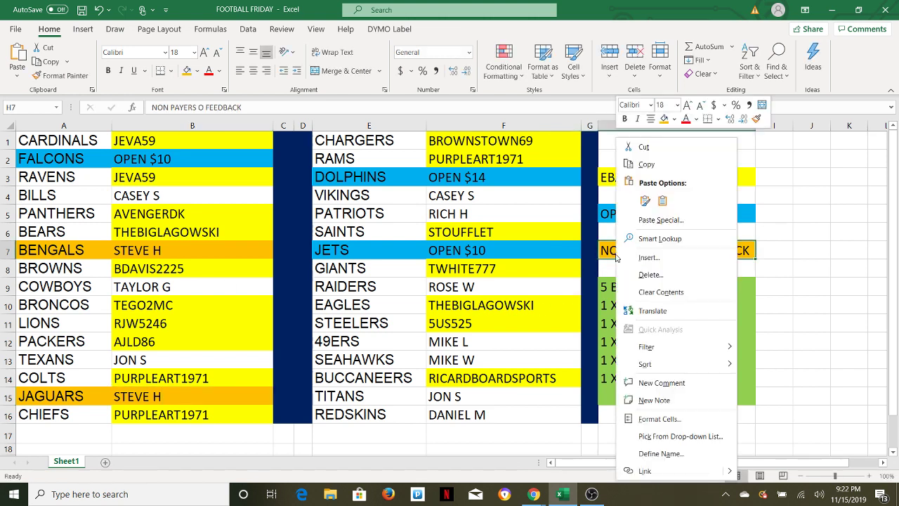
left_click(747, 253)
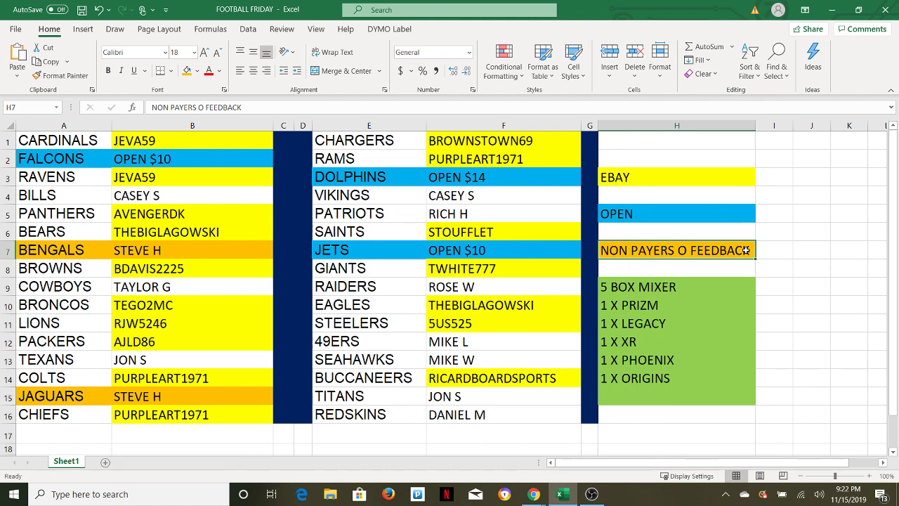
key("BackSpace")
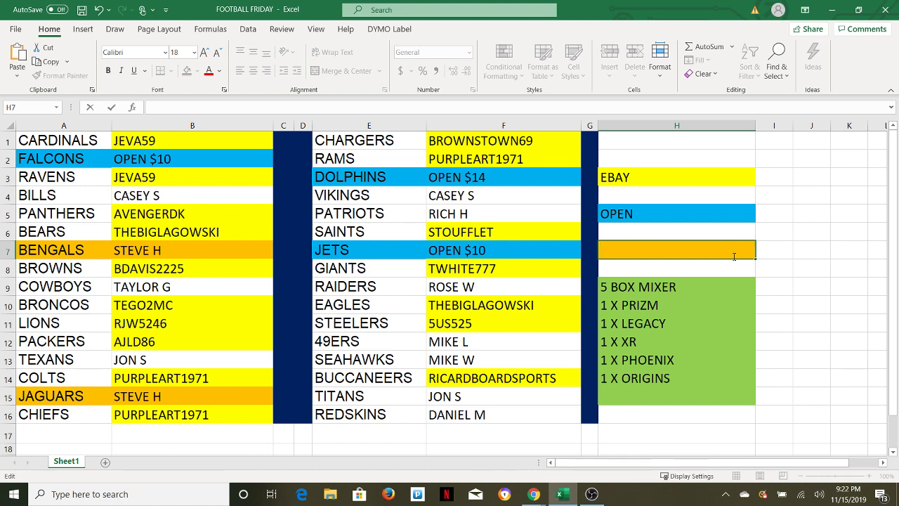
right_click(734, 259)
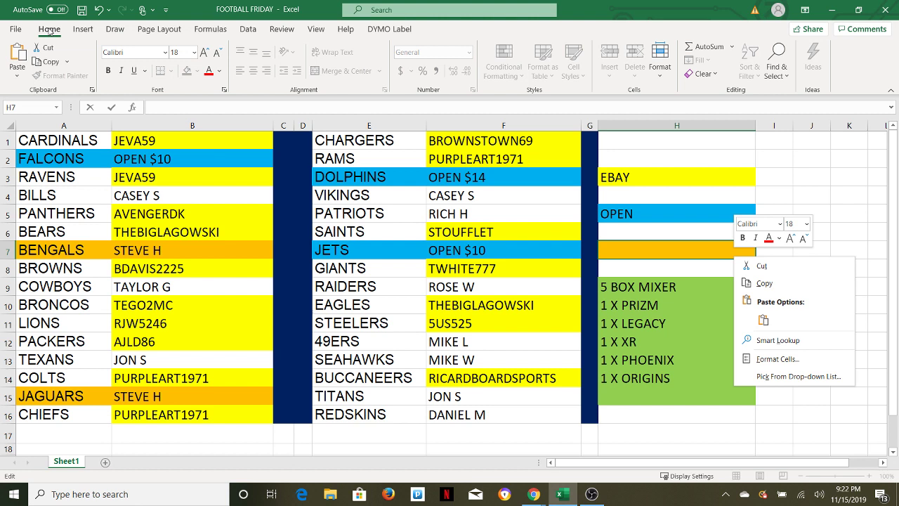
left_click(816, 418)
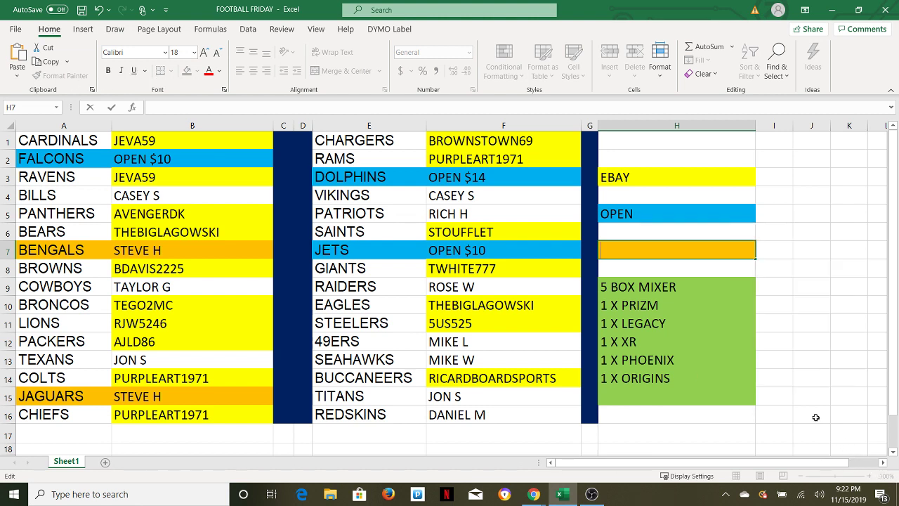
right_click(664, 252)
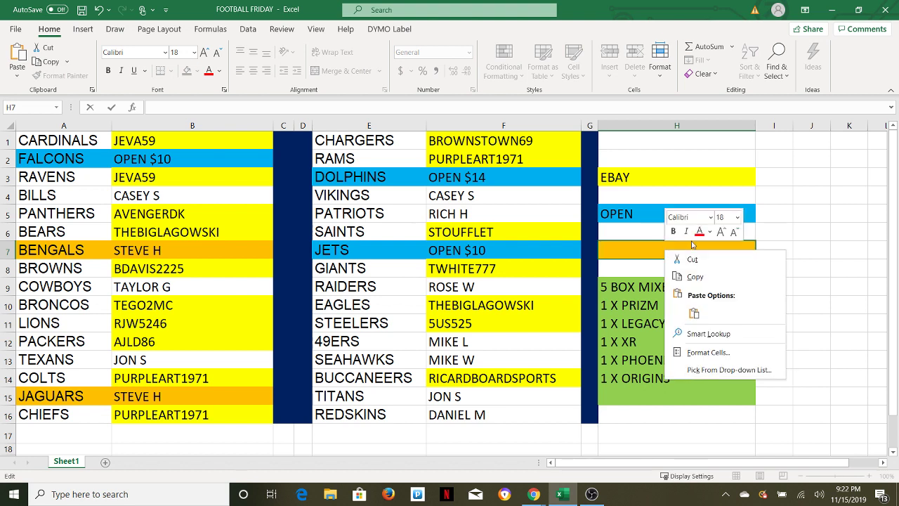
key("Escape")
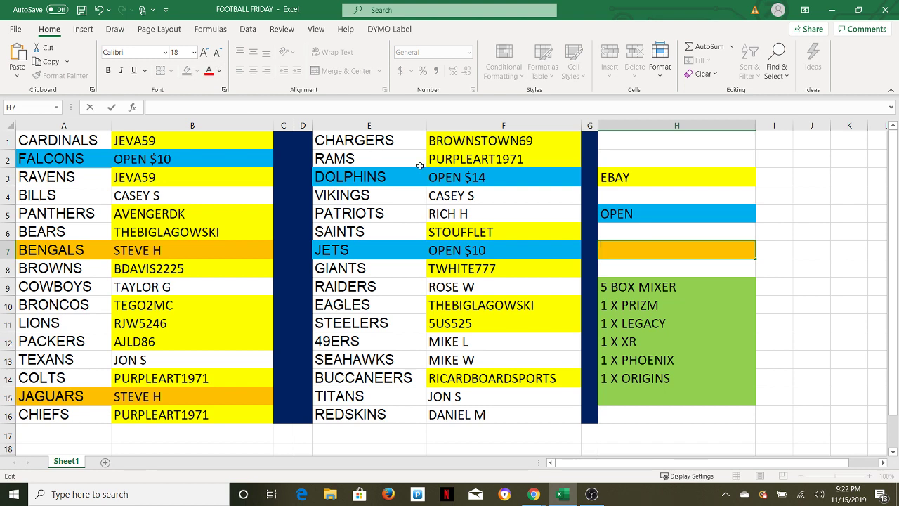
key("Escape")
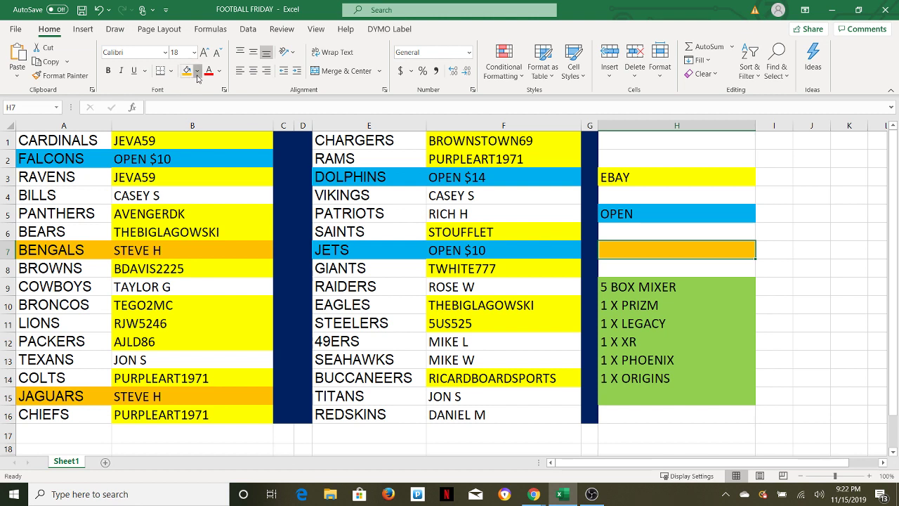
left_click(197, 72)
left_click(206, 196)
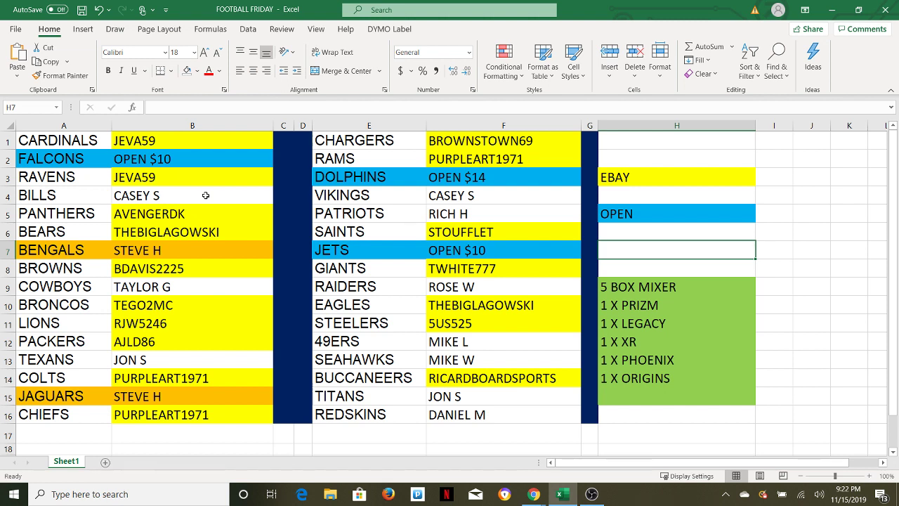
Step: Remove the orange fill from the Bengals team cell A7 and its buyer cell B7
left_click(83, 252)
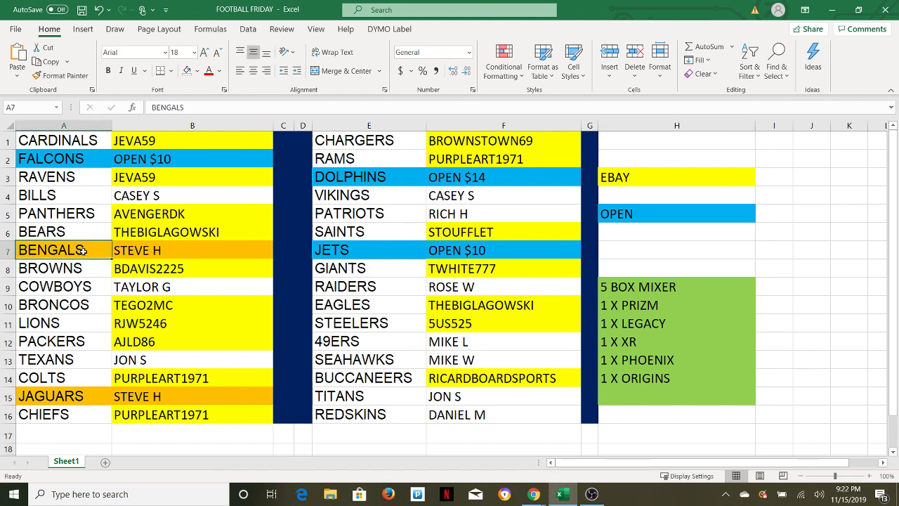
right_click(85, 257)
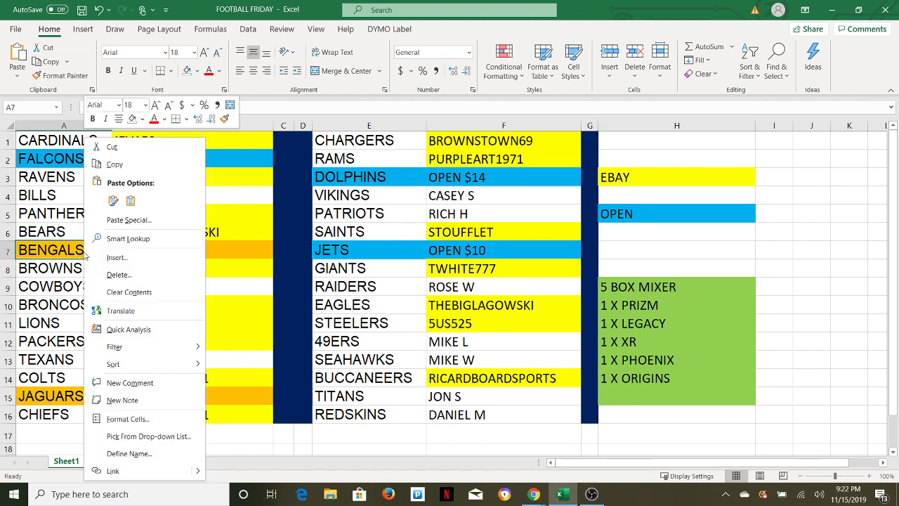
left_click(130, 119)
left_click(166, 253)
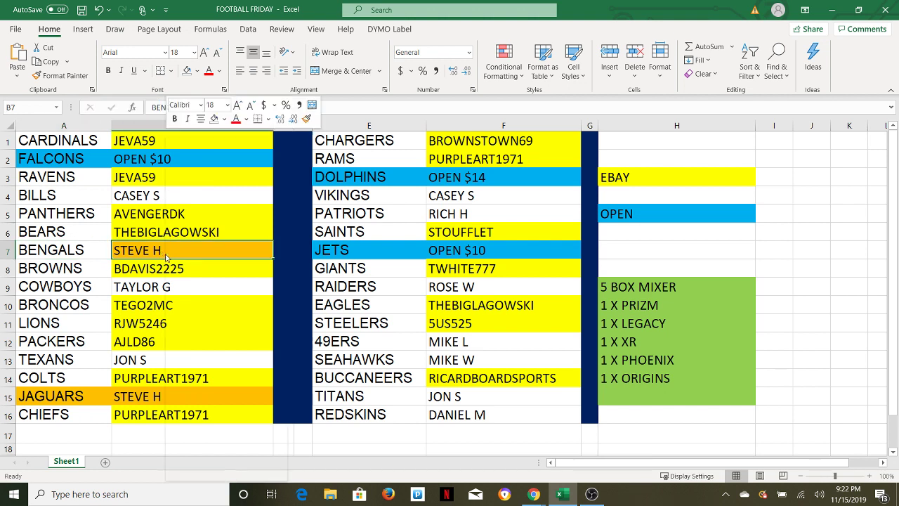
right_click(166, 254)
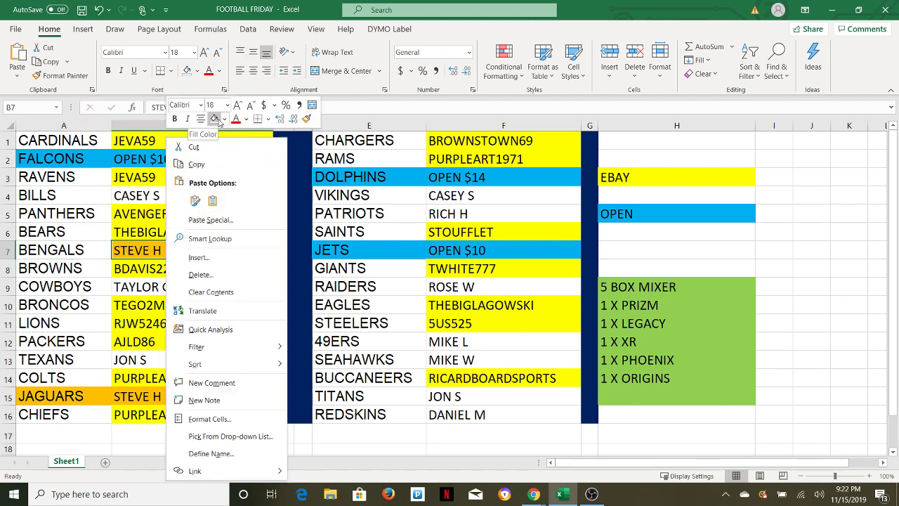
left_click(215, 119)
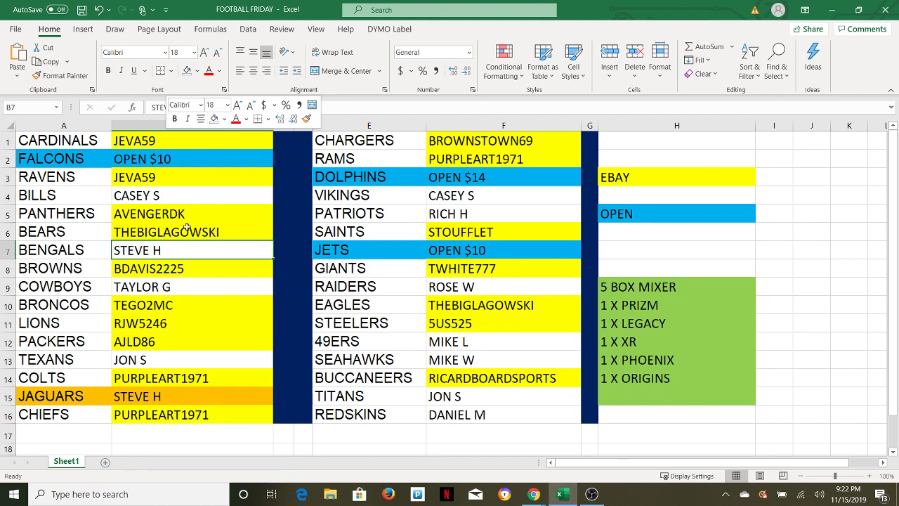
Step: Remove the orange fill from the Jaguars team cell A15 and its buyer cell B15
left_click(75, 395)
right_click(75, 395)
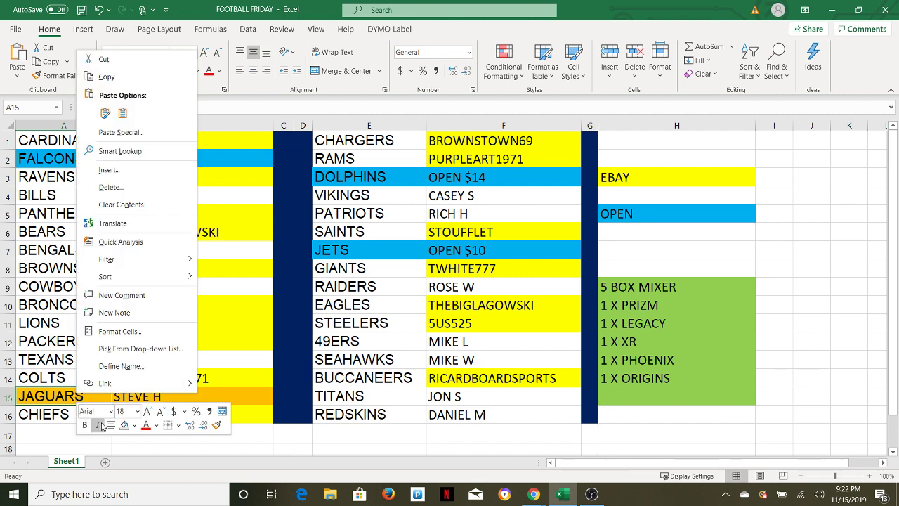
left_click(123, 425)
left_click(146, 397)
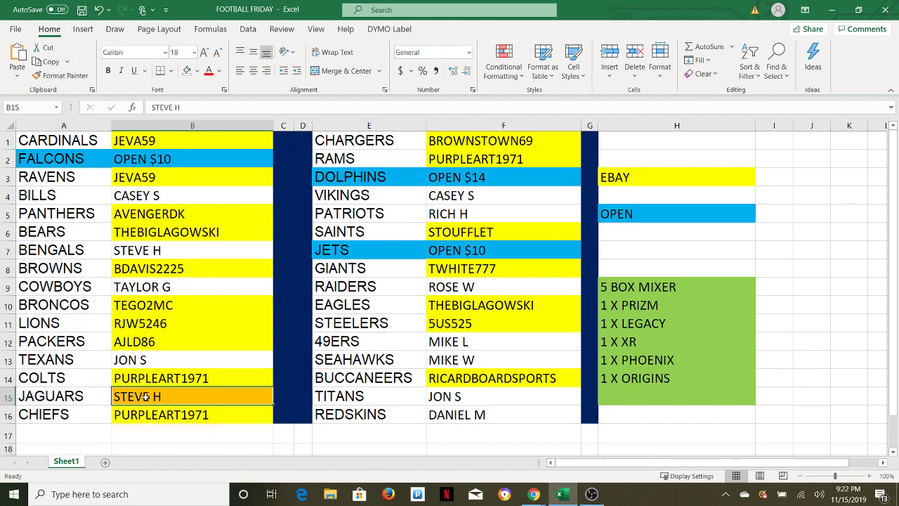
right_click(146, 398)
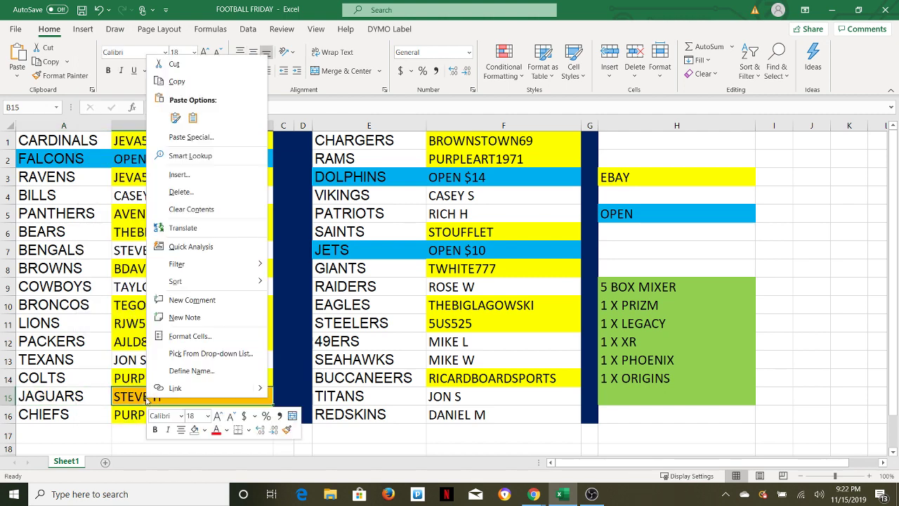
left_click(189, 431)
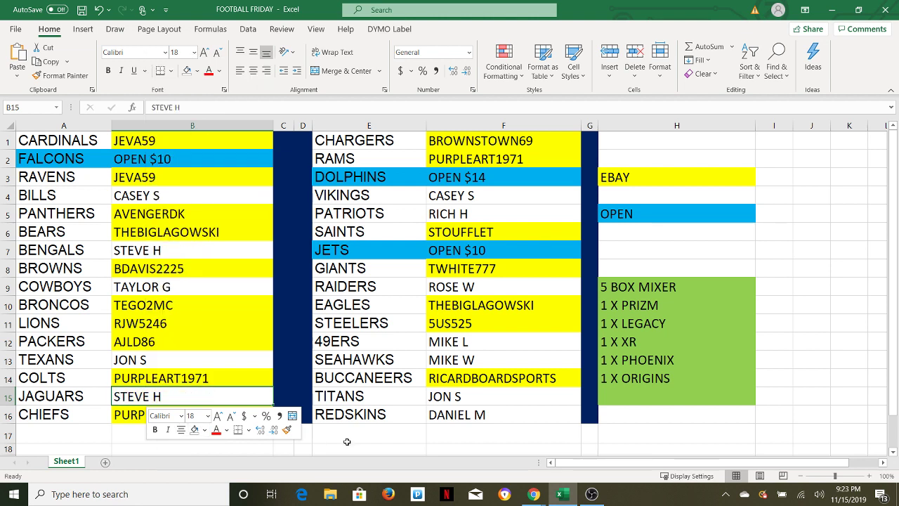
left_click(857, 309)
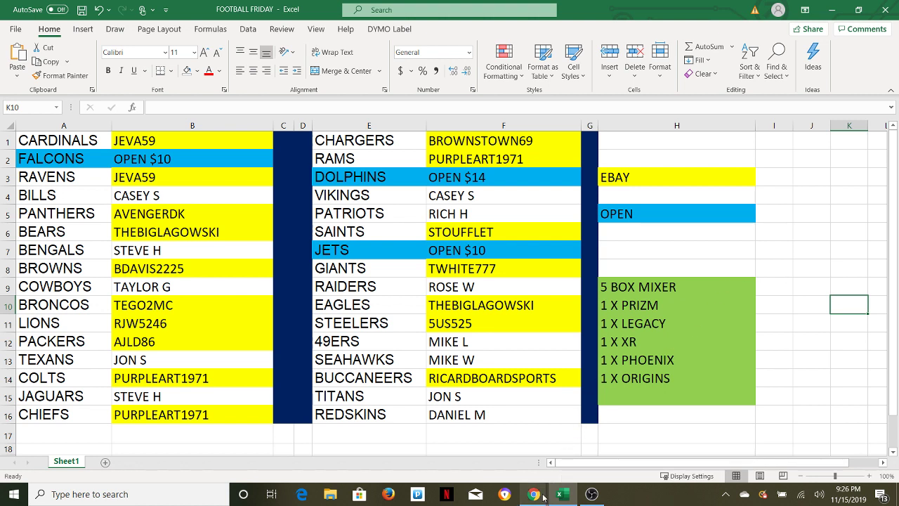
Step: Switch to the RANDOM.ORG List Randomizer in Chrome and randomize the team list three times
mouse_move(542, 495)
left_click(539, 419)
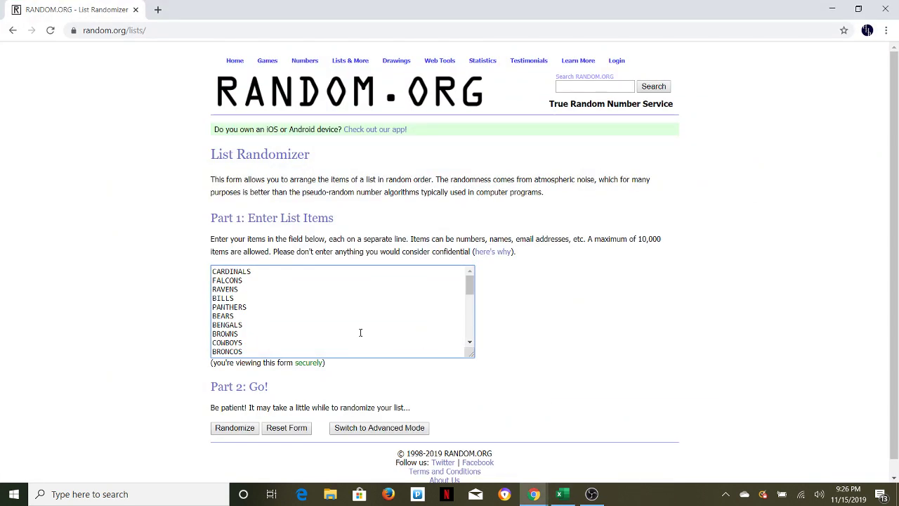
scroll(362, 337, "down", 3)
scroll(367, 351, "up", 3)
left_click(237, 430)
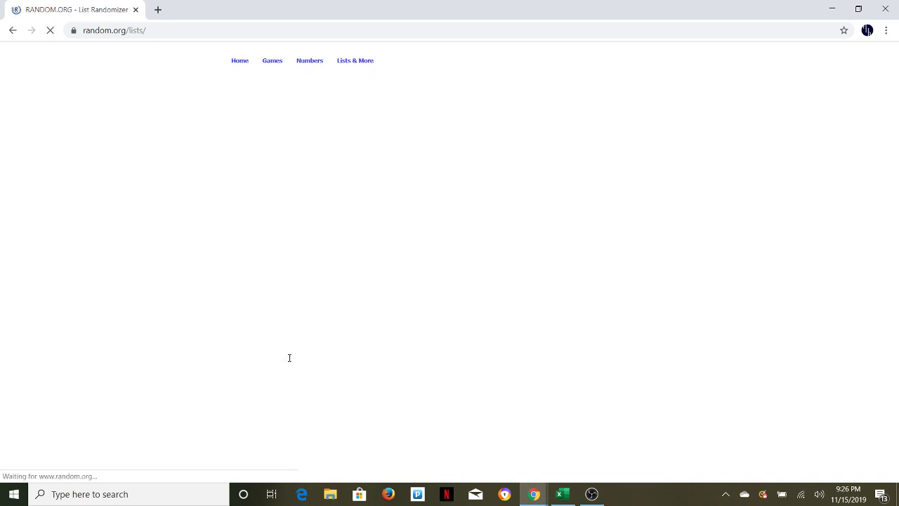
scroll(289, 357, "down", 2)
left_click(226, 412)
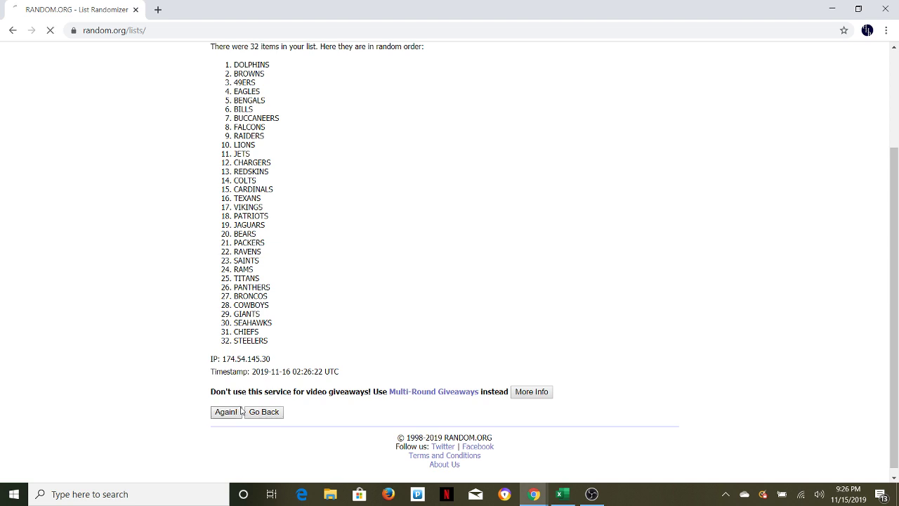
scroll(297, 344, "down", 2)
left_click(227, 411)
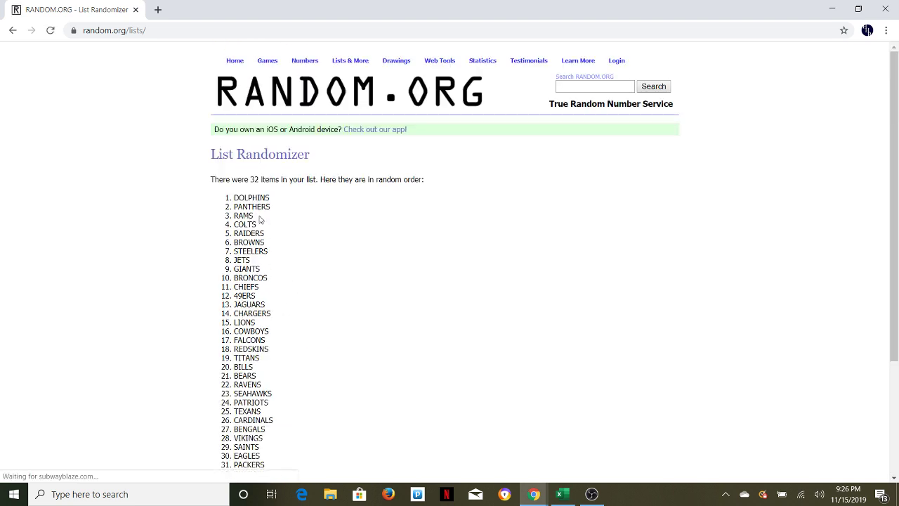
Step: Highlight the third team in the randomized list and switch back to the FOOTBALL FRIDAY workbook in Excel
left_click_drag(255, 217, 238, 216)
mouse_move(560, 494)
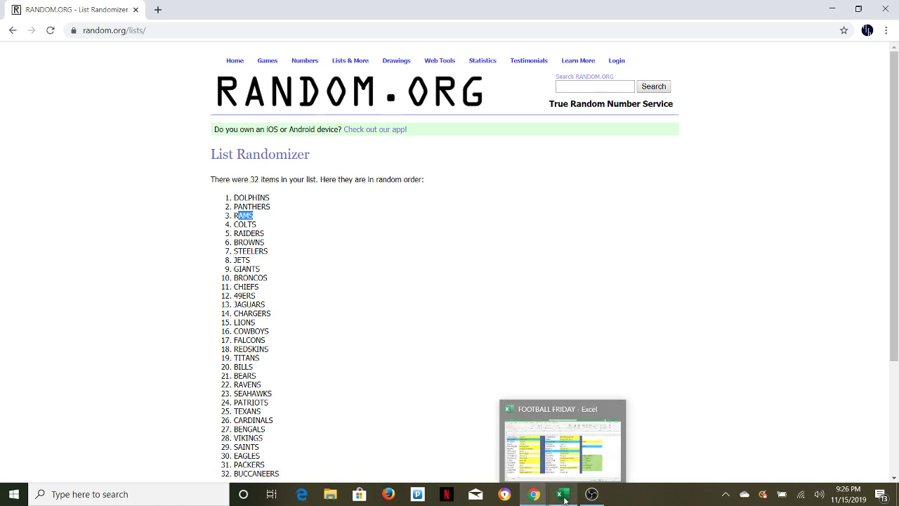
left_click(555, 405)
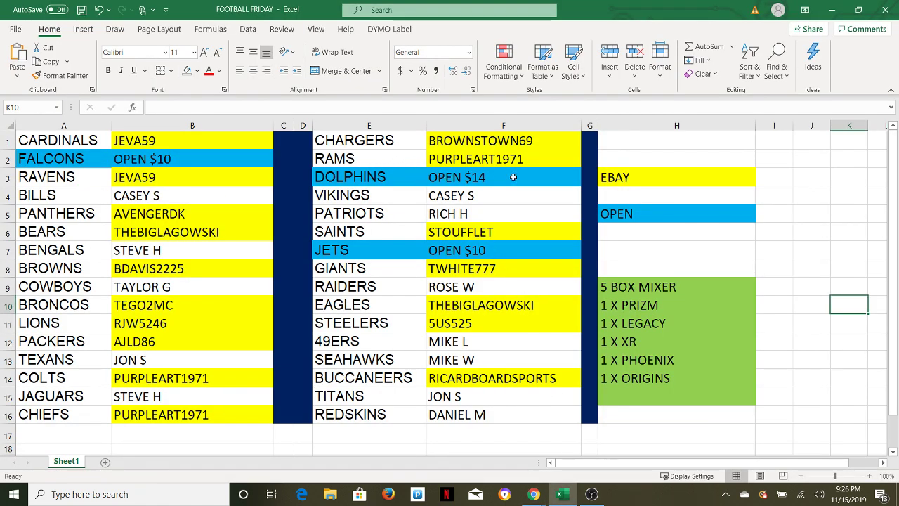